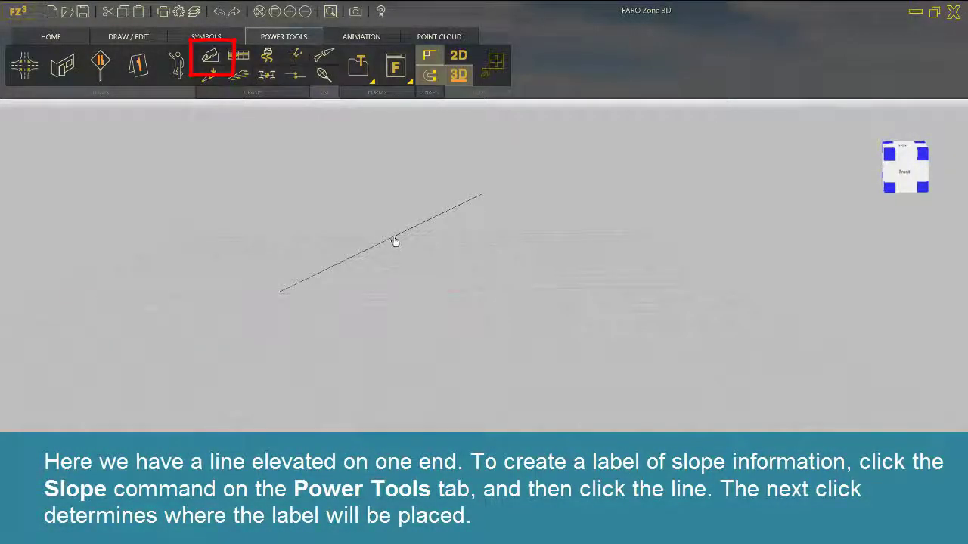
# Add a slope label (47.7% grade) to the elevated line and lower it beside the line
pyautogui.click(212, 57)
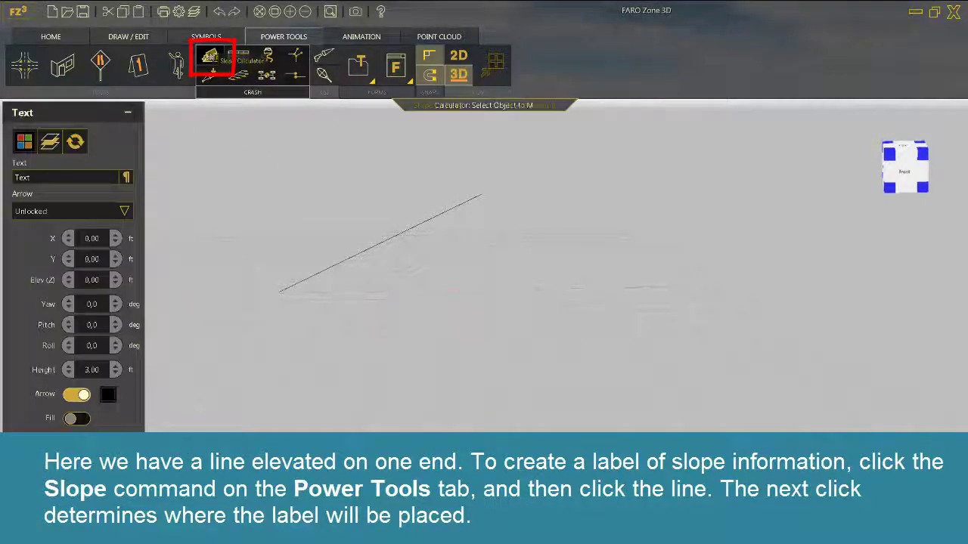
pyautogui.click(350, 258)
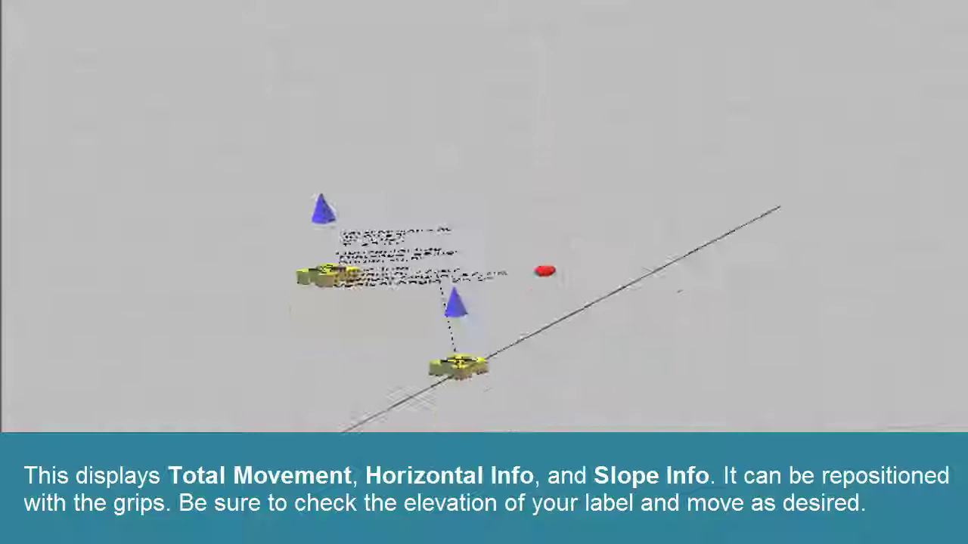
pyautogui.click(321, 211)
pyautogui.click(346, 268)
pyautogui.click(387, 282)
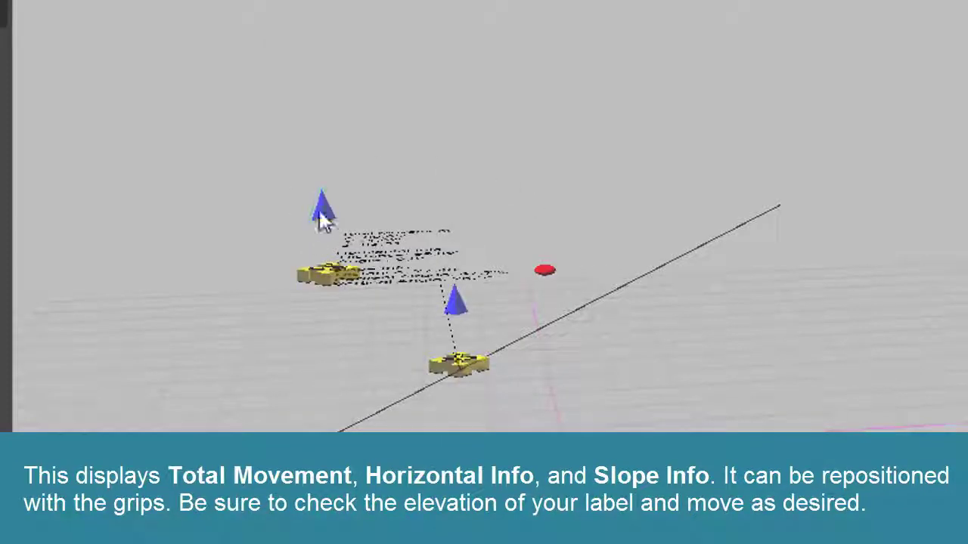
pyautogui.click(320, 209)
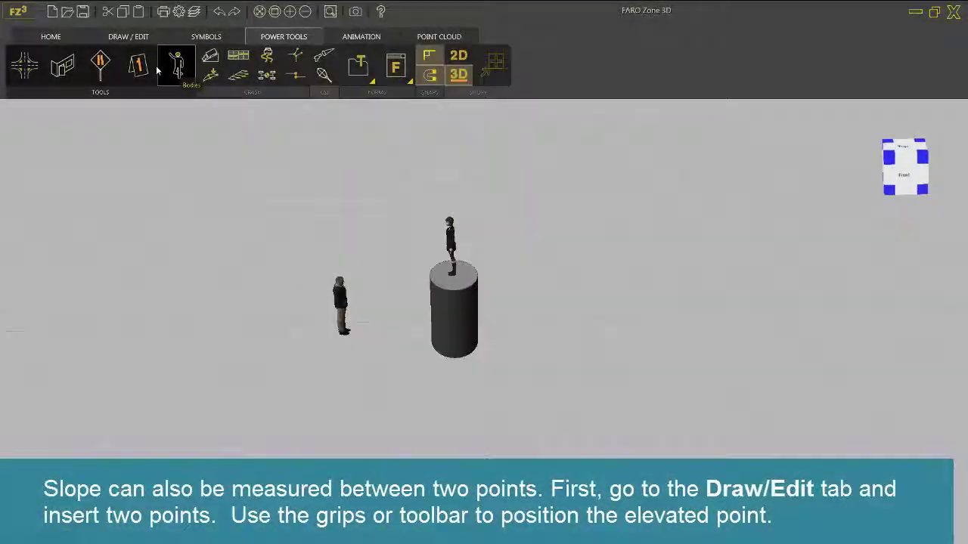
# Place points at the feet of both figures
pyautogui.click(121, 37)
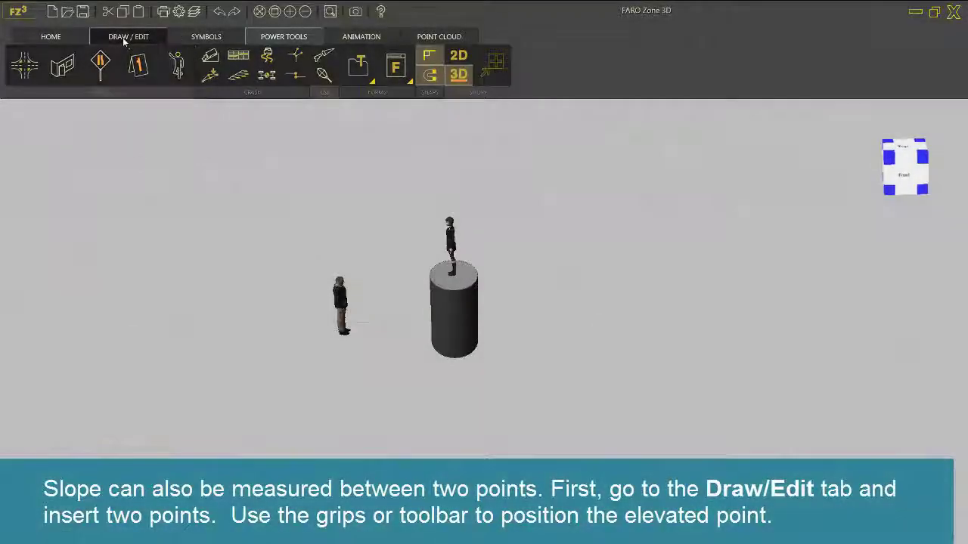
pyautogui.click(24, 65)
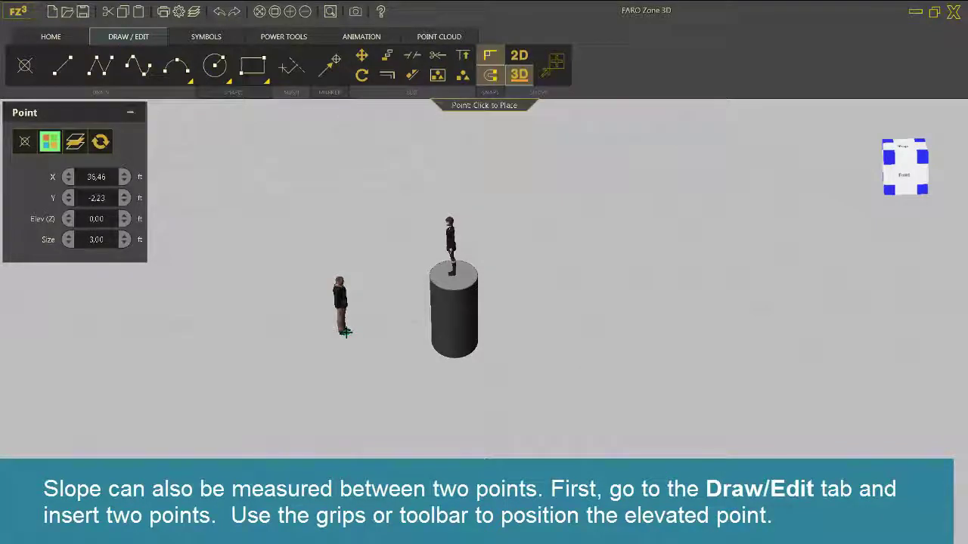
pyautogui.click(24, 65)
pyautogui.moveTo(456, 283)
pyautogui.mouseDown(button='middle')
pyautogui.moveTo(452, 357)
pyautogui.moveTo(464, 246)
pyautogui.mouseUp(button='middle')
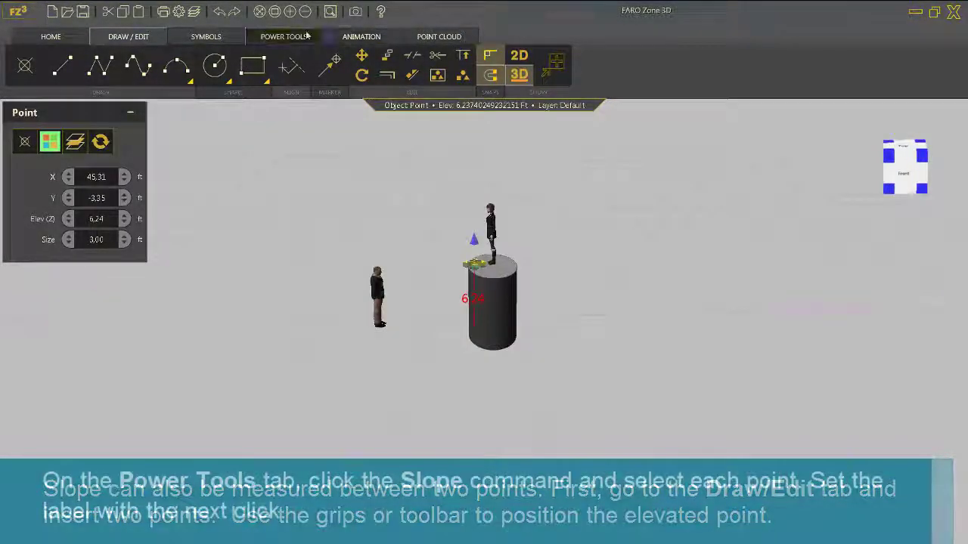
# Label the slope between the two points: 69,9% grade, 34,9° vertical angle
pyautogui.click(308, 36)
pyautogui.click(210, 56)
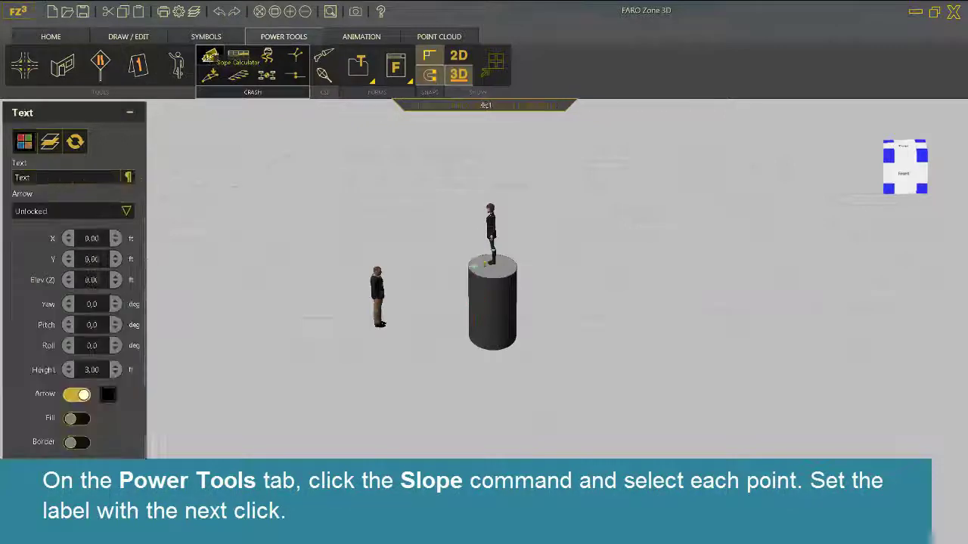
pyautogui.click(376, 327)
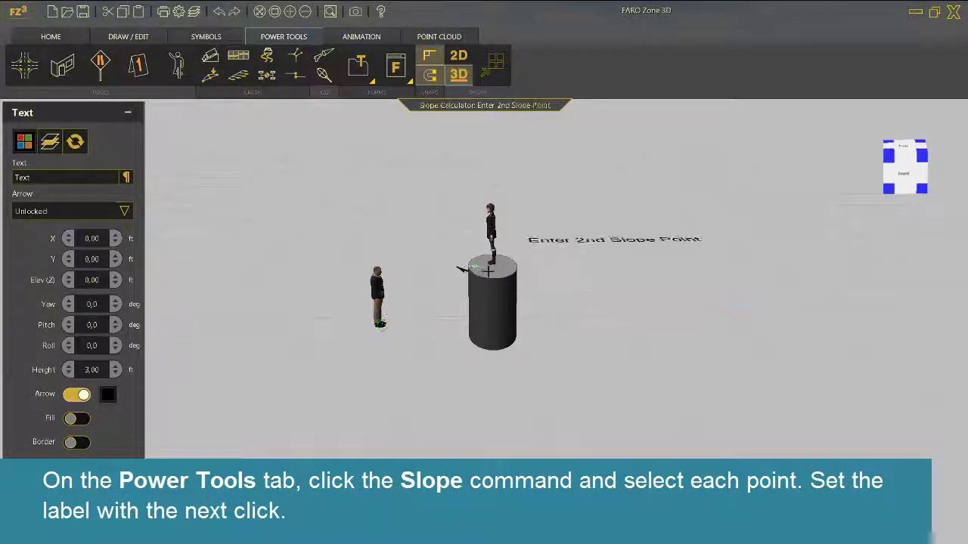
pyautogui.click(474, 265)
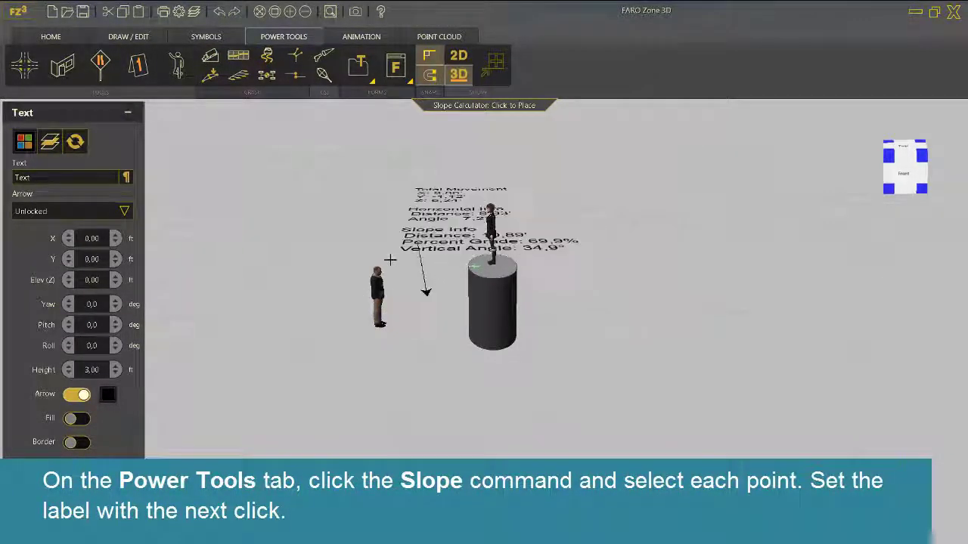
pyautogui.click(310, 254)
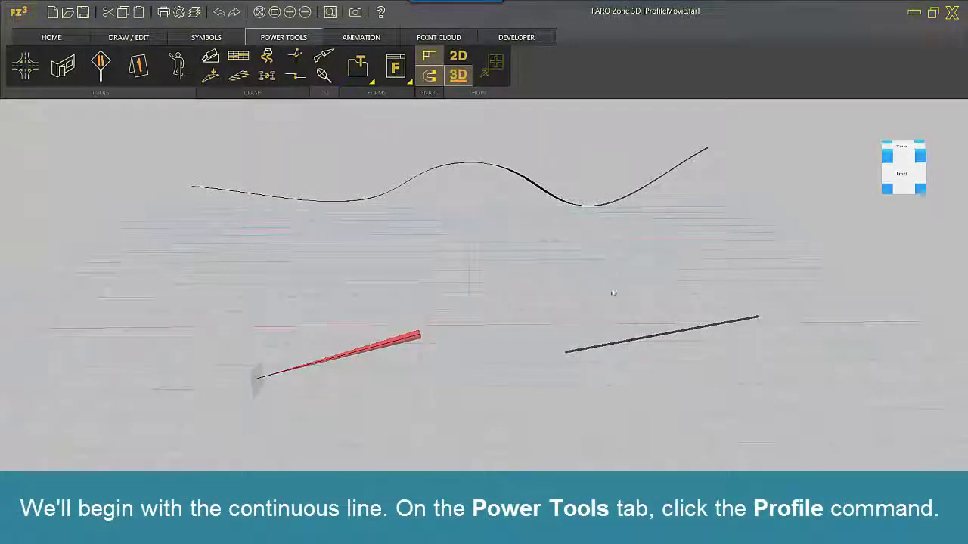
# Create an elevation profile of the wavy curve with a thinner graph line
pyautogui.click(238, 55)
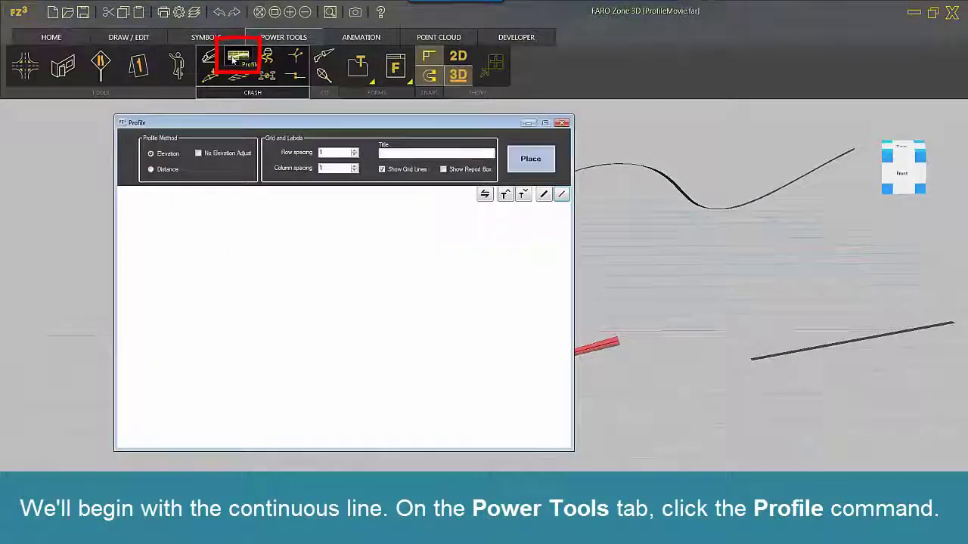
pyautogui.moveTo(276, 132); pyautogui.dragTo(174, 145)
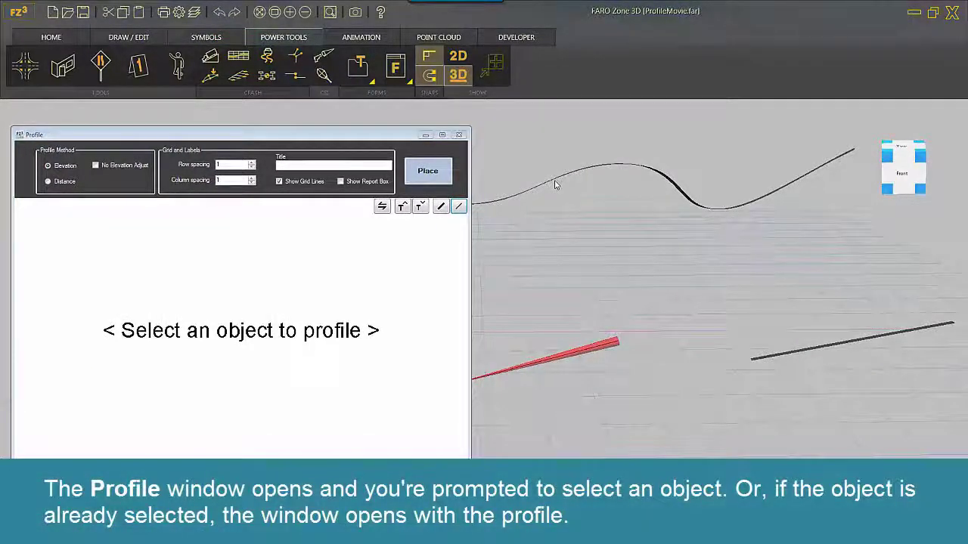
pyautogui.click(625, 166)
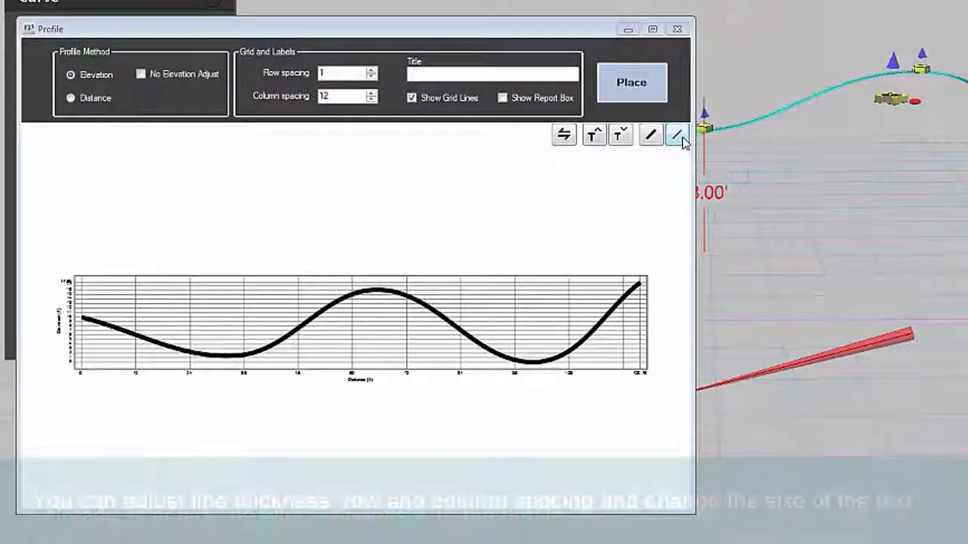
pyautogui.click(681, 137)
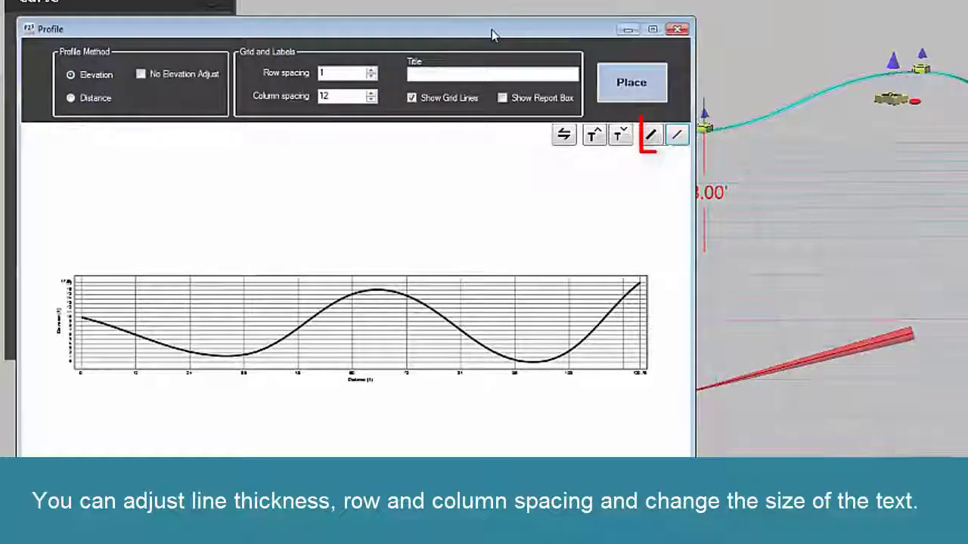
pyautogui.moveTo(484, 33); pyautogui.dragTo(538, 30)
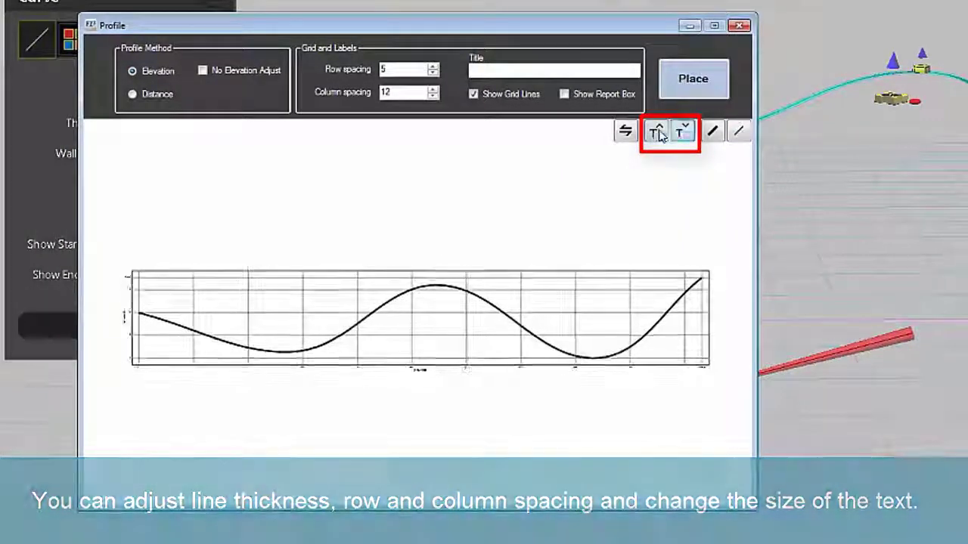
# Enlarge the axis text two steps, set 15 ft column spacing, and tick No Elevation Adjust
pyautogui.click(659, 135)
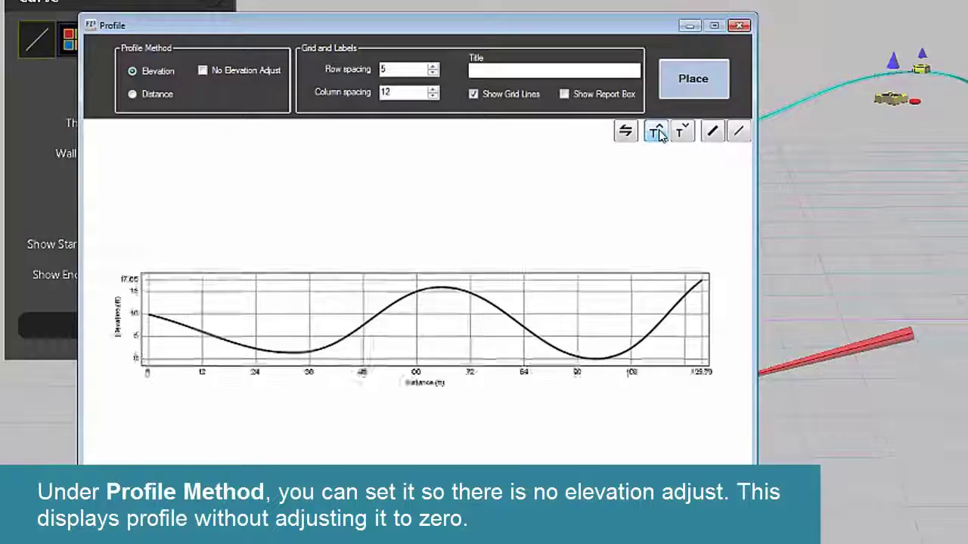
pyautogui.click(659, 135)
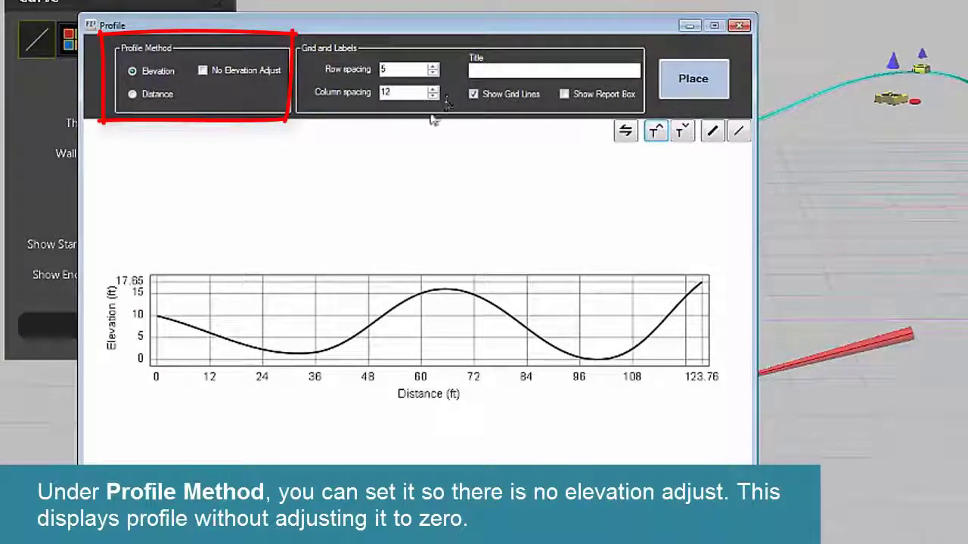
pyautogui.click(432, 89)
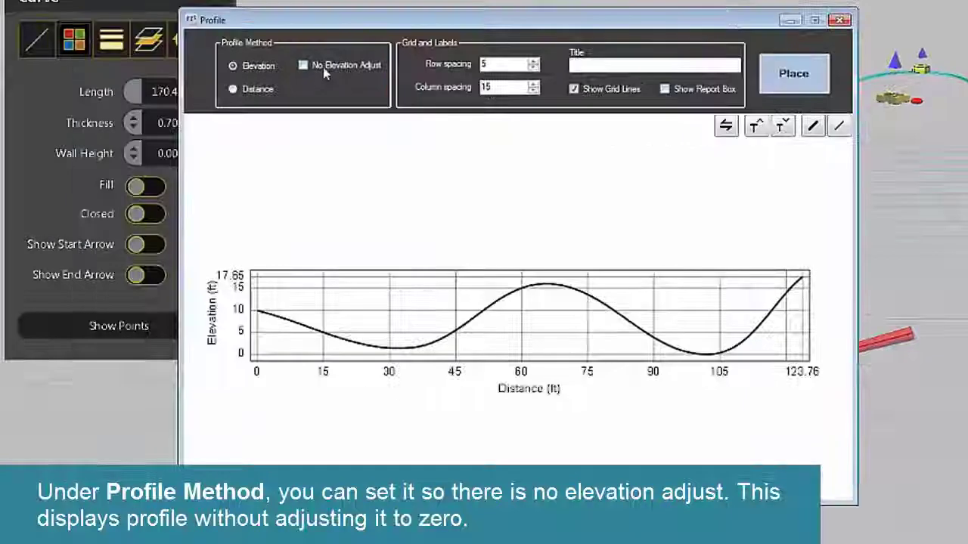
pyautogui.click(303, 66)
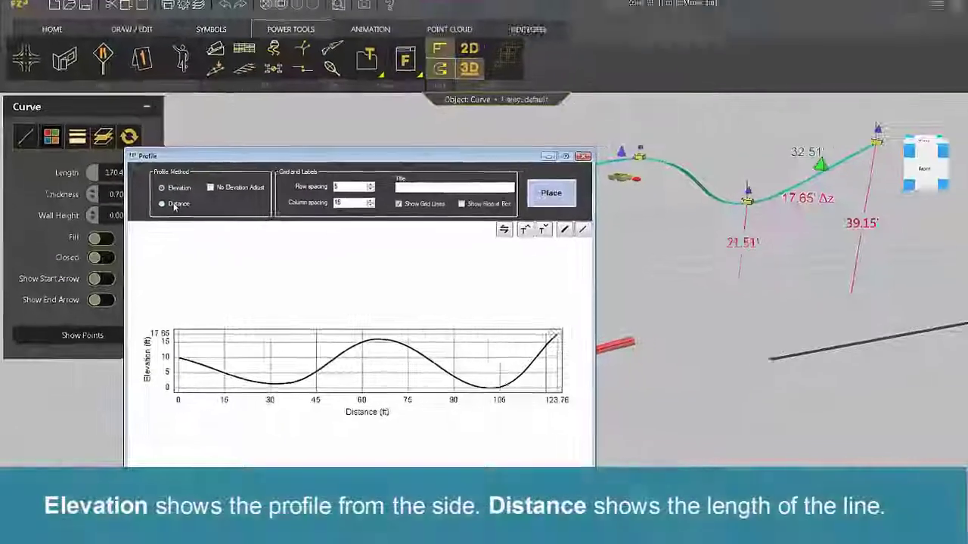
# Title the curve profile 'Profile Example', add a report box, and place it above the curve
pyautogui.click(170, 210)
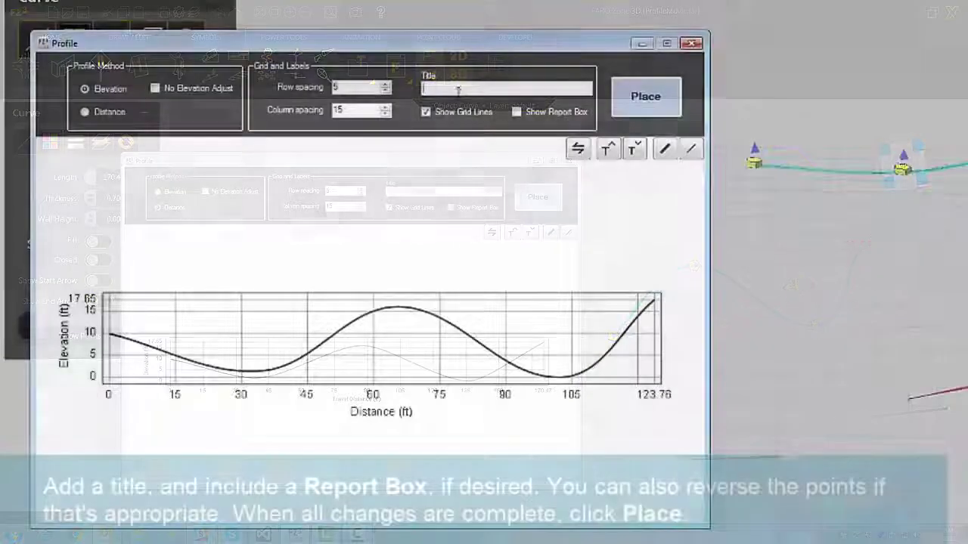
pyautogui.write('Profile Example')
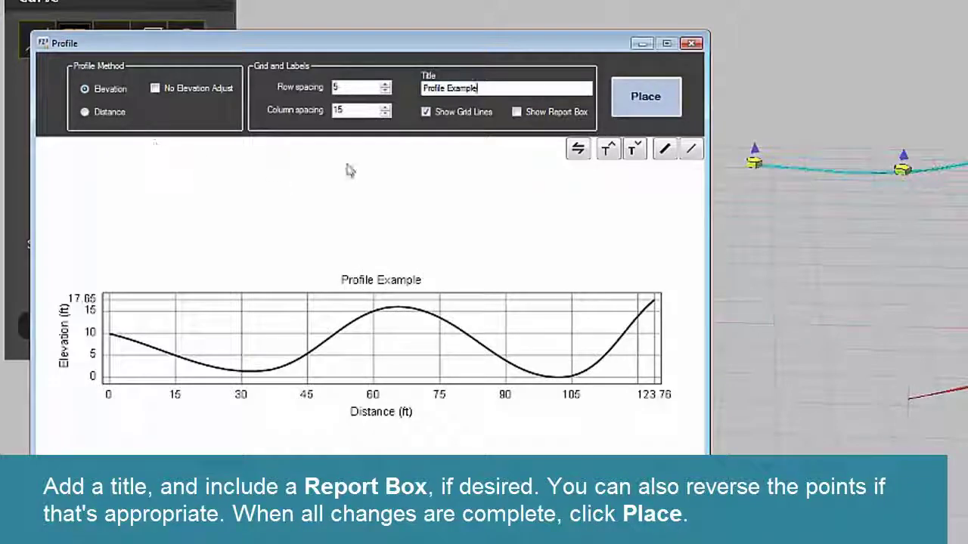
pyautogui.click(529, 112)
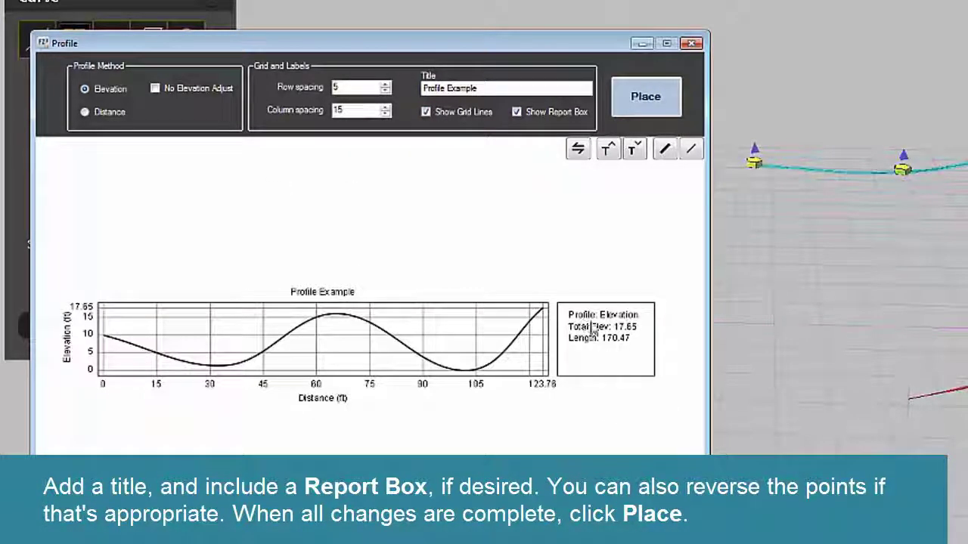
pyautogui.click(575, 154)
pyautogui.click(645, 99)
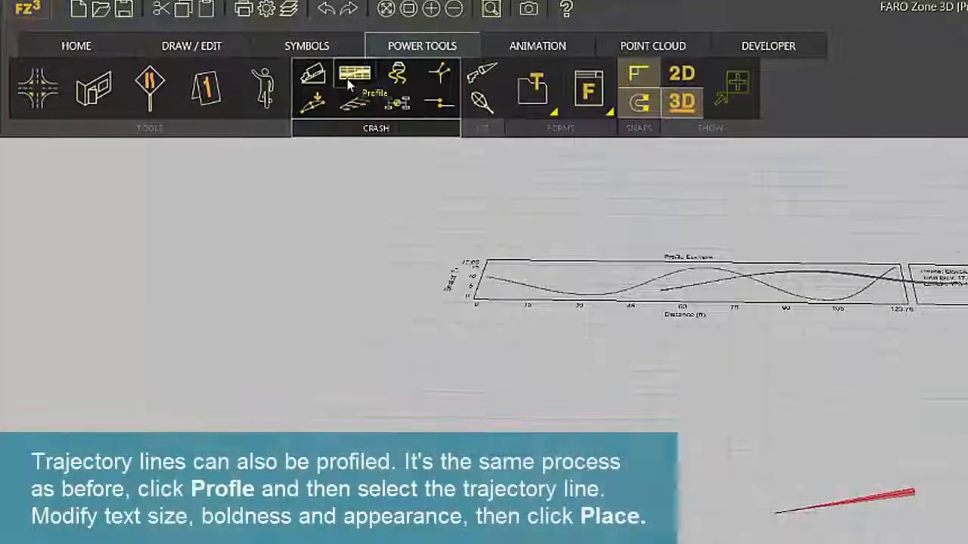
# Start a new elevation profile of the red trajectory line
pyautogui.click(349, 86)
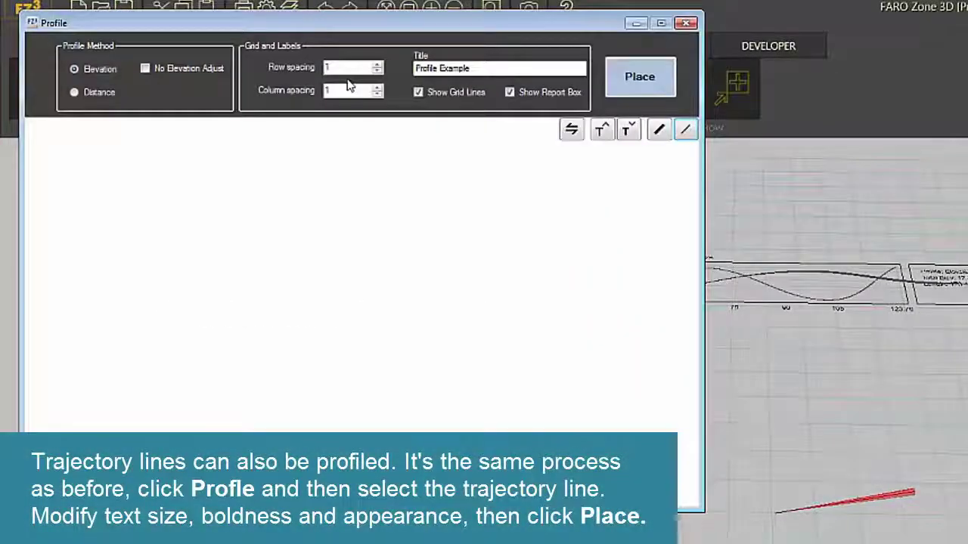
pyautogui.click(884, 505)
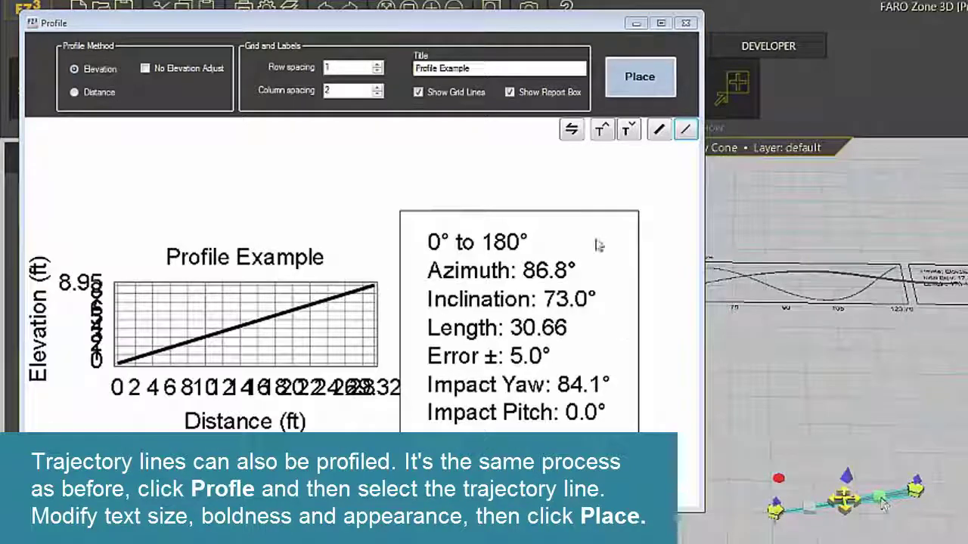
pyautogui.moveTo(549, 33); pyautogui.dragTo(606, 53)
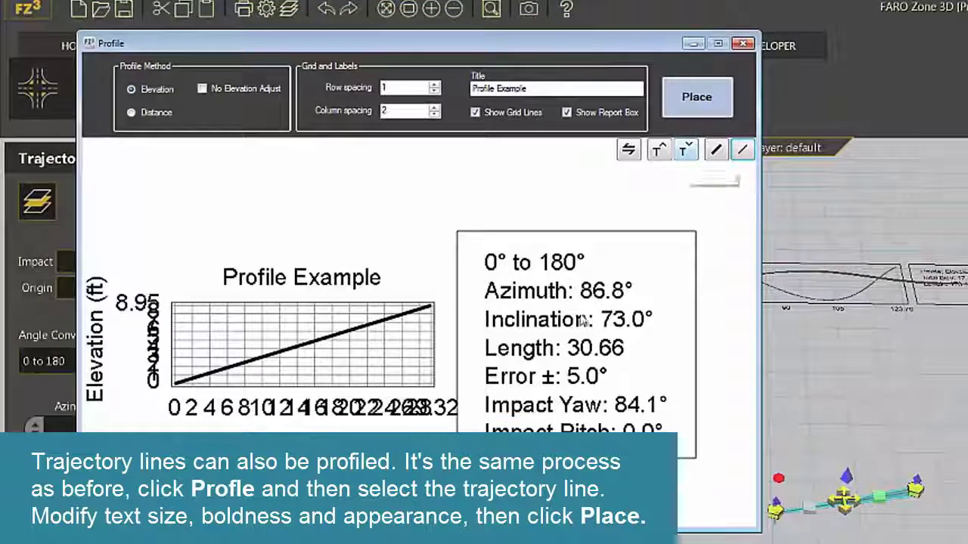
# Shrink the chart text one step, use the thin line style, and place the chart
pyautogui.click(688, 151)
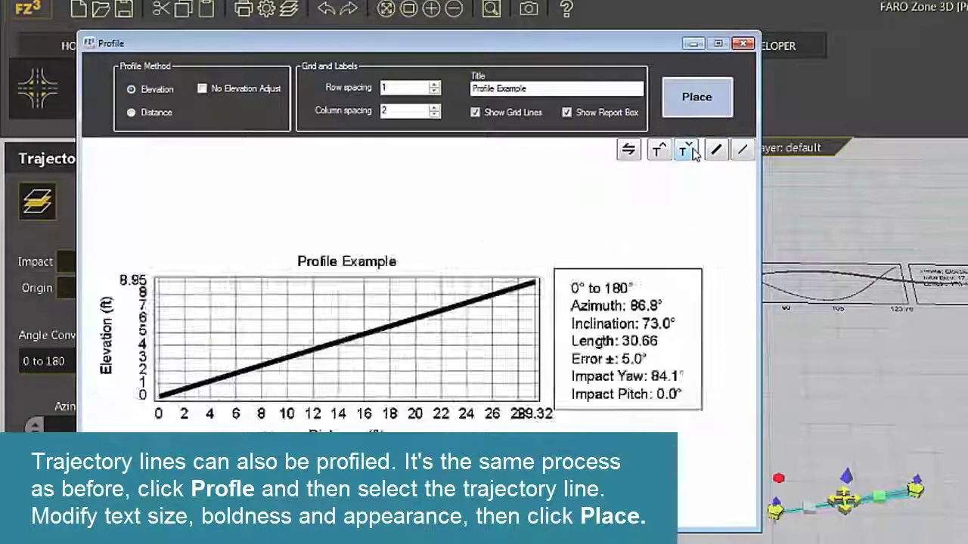
pyautogui.click(689, 152)
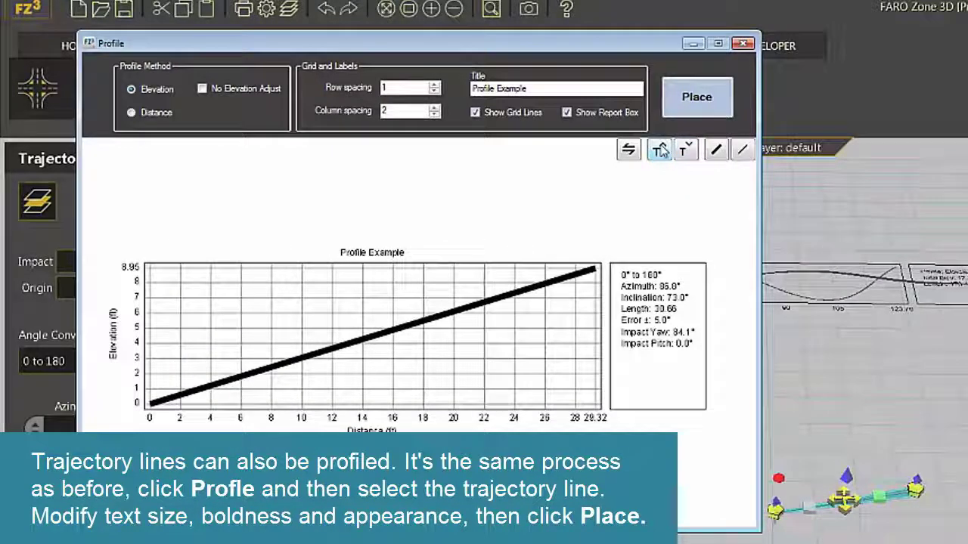
pyautogui.click(660, 151)
pyautogui.click(741, 150)
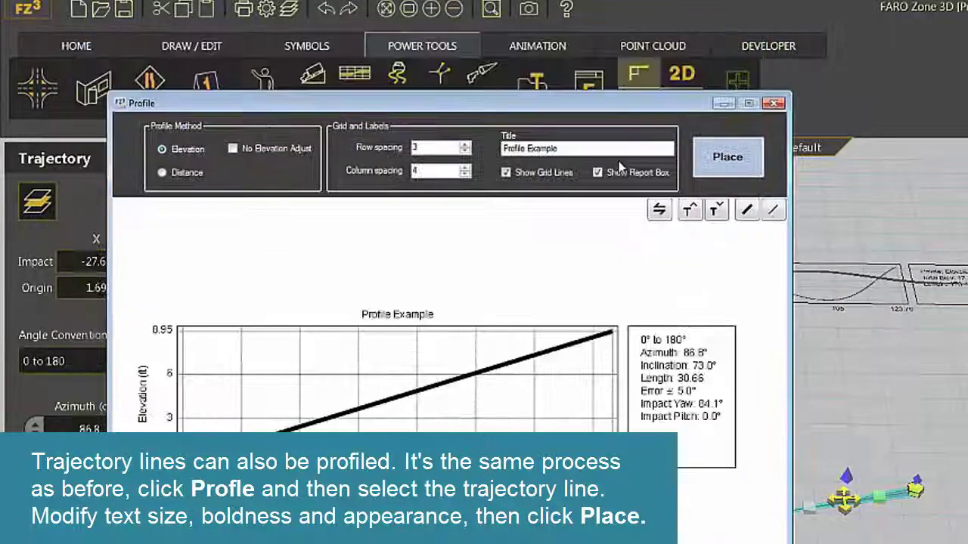
pyautogui.click(696, 96)
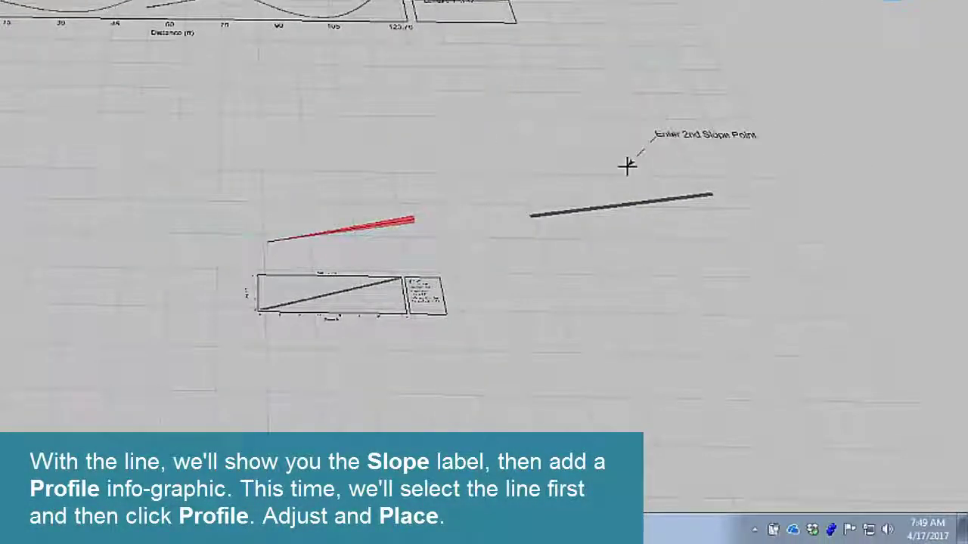
# Pick a point on the straight black line and place its slope info label beside it
pyautogui.click(632, 202)
pyautogui.click(633, 165)
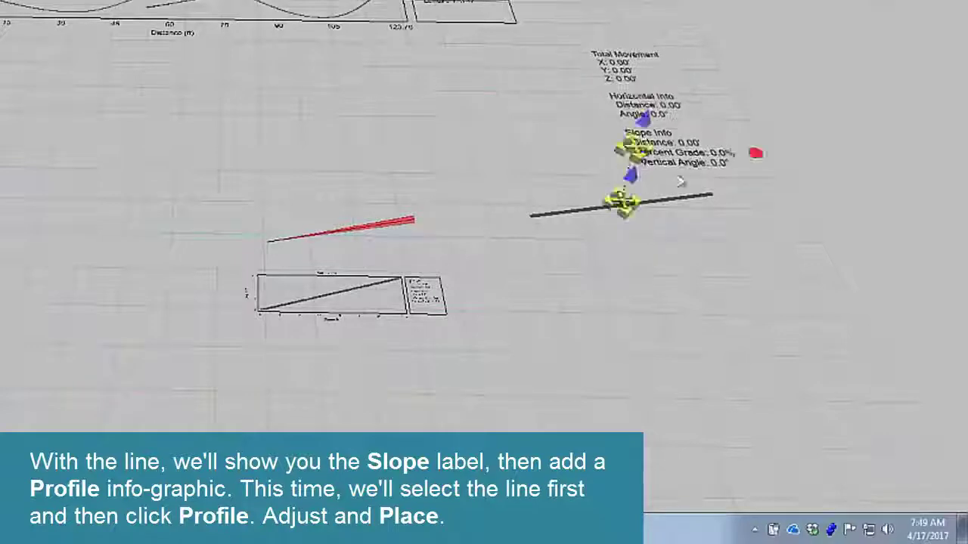